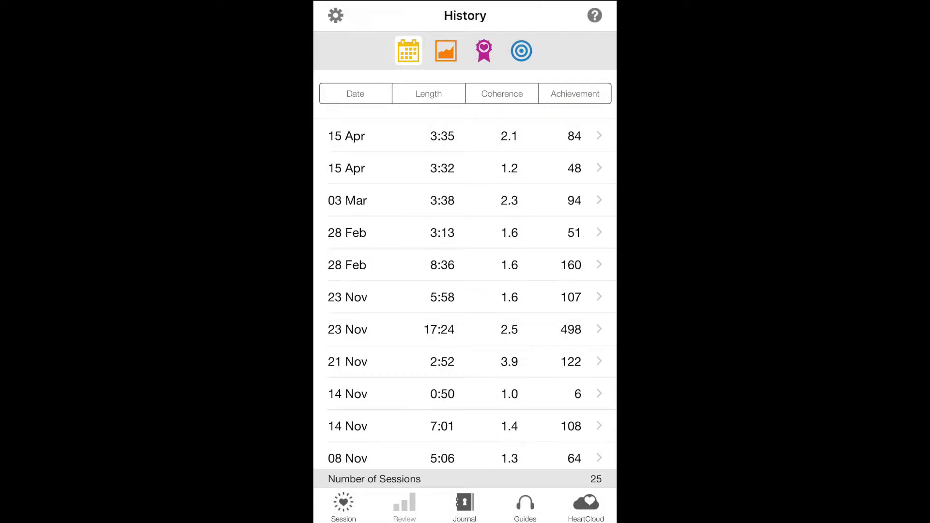
Browse the Progress charts, the Awards page showing lifetime achievement 2,926, and the practice Goals list.
left_click(445, 52)
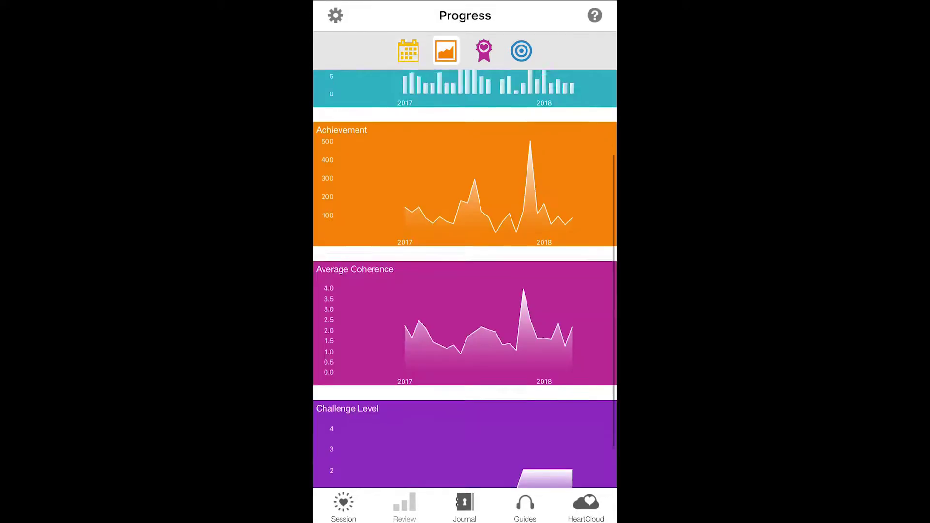
scroll(465, 291, "down", 3)
scroll(466, 291, "up", 5)
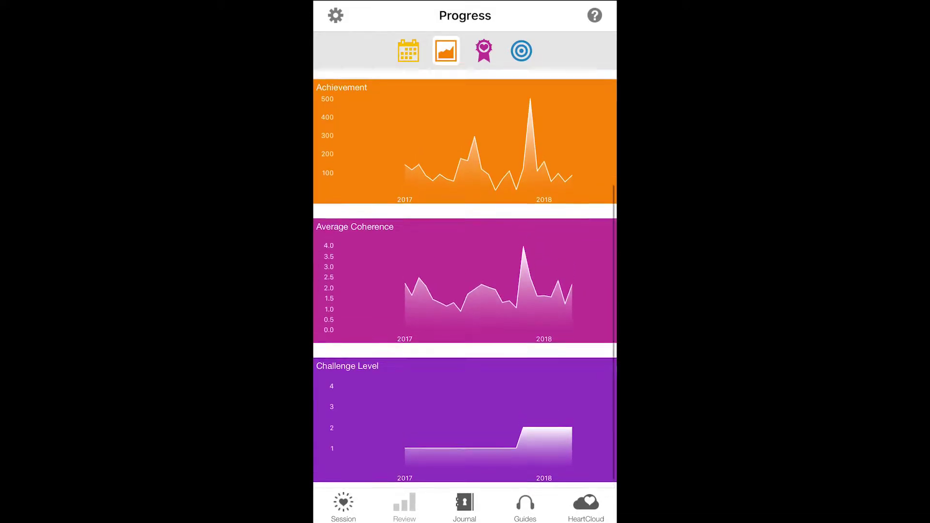
left_click(484, 51)
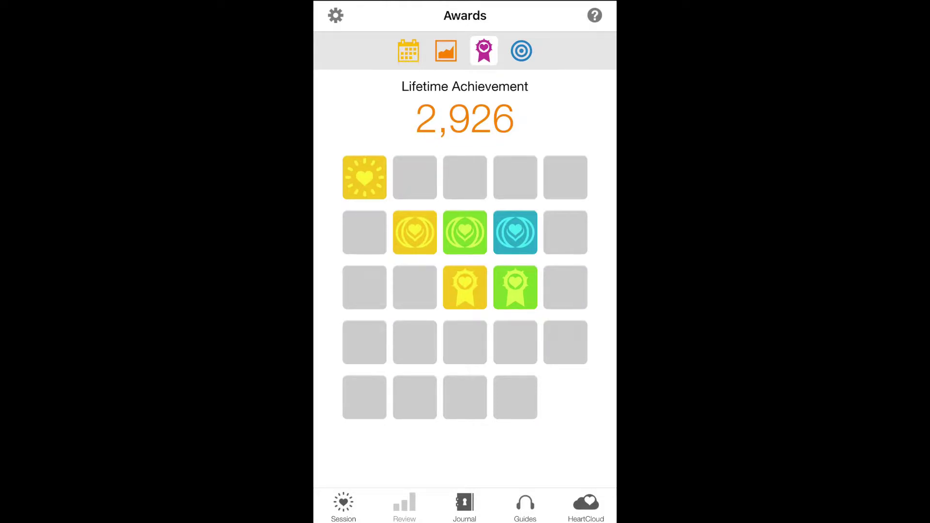
left_click(521, 51)
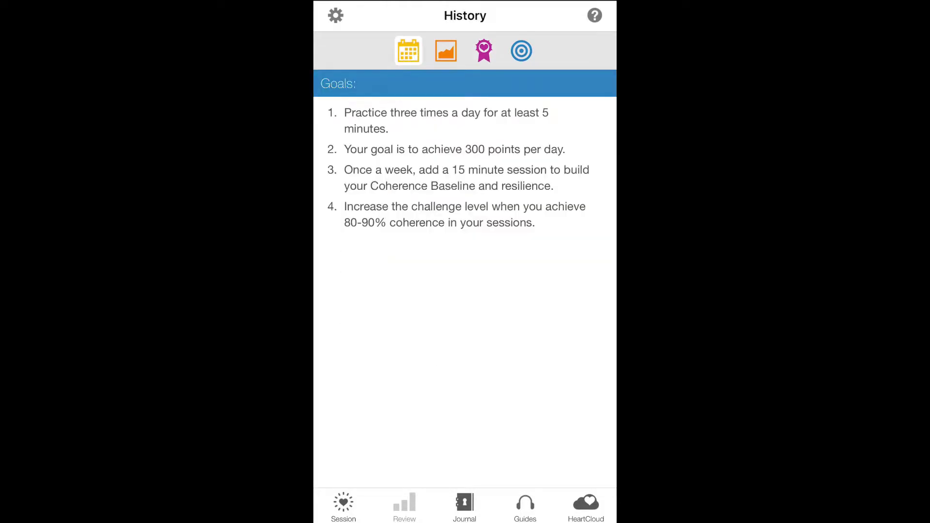
Back in session history, sort by coherence, length, then achievement.
left_click(408, 51)
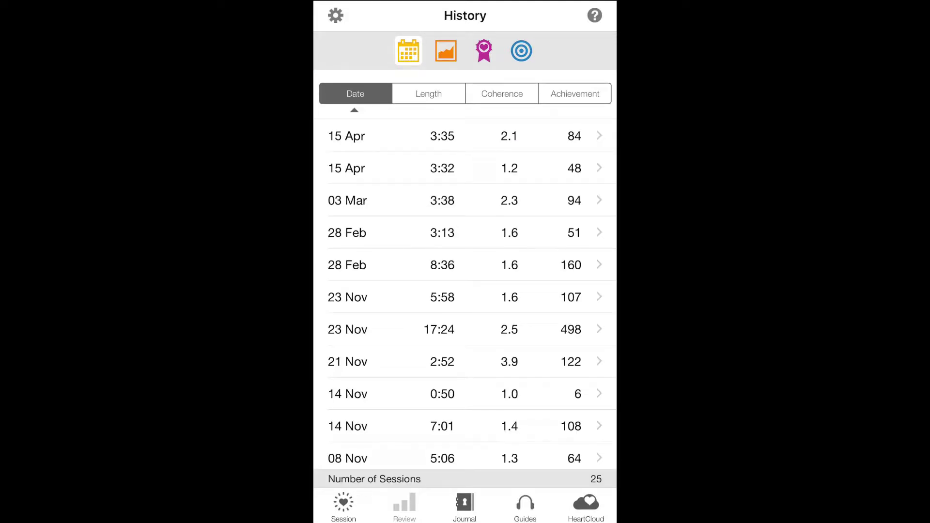
left_click(501, 93)
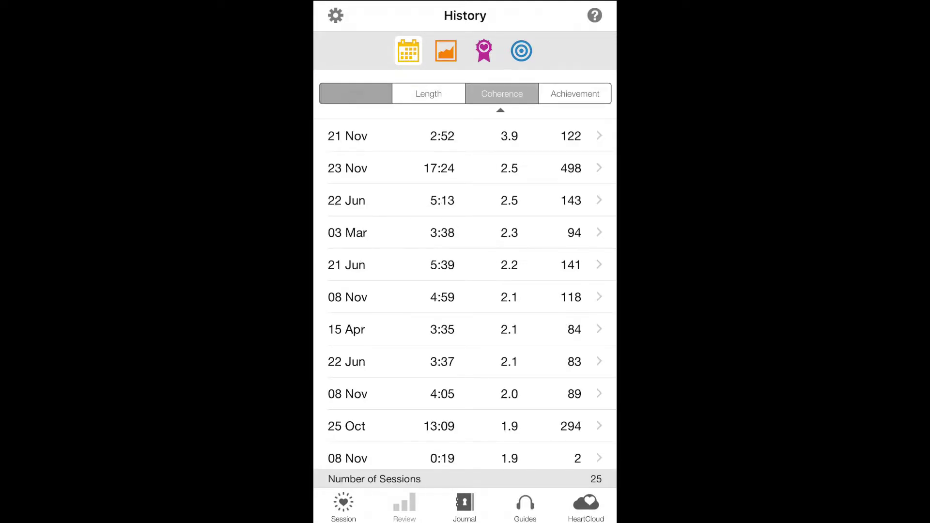
left_click(428, 94)
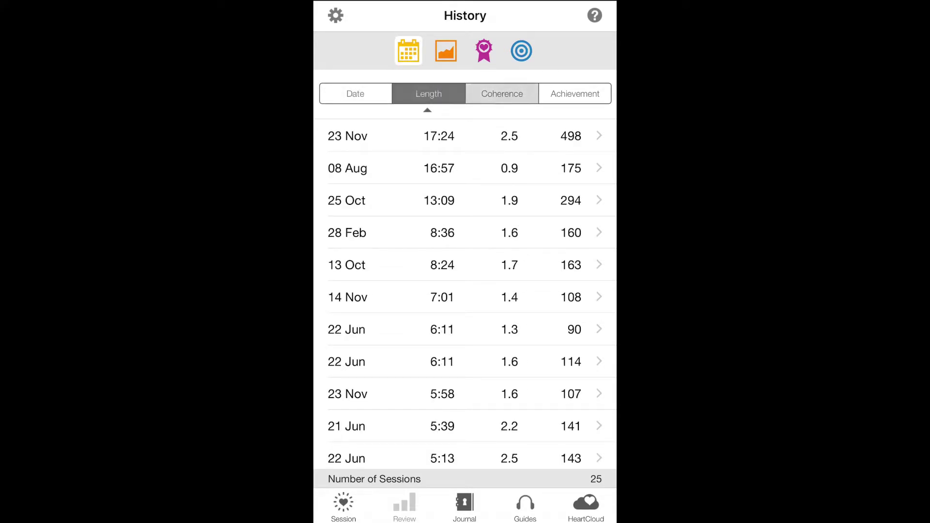
left_click(501, 94)
left_click(575, 93)
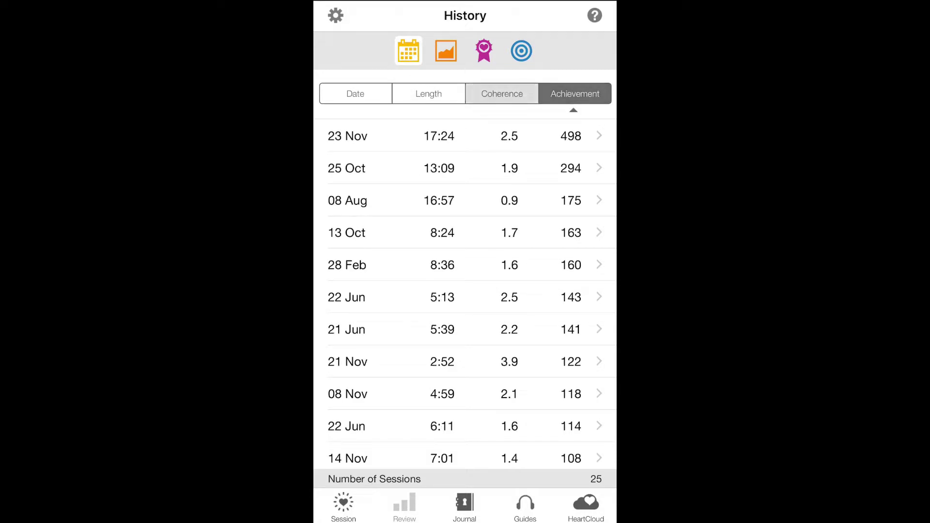
Re-sort by coherence, view the 23 Nov session report, and swipe its row to reveal Delete.
left_click(501, 93)
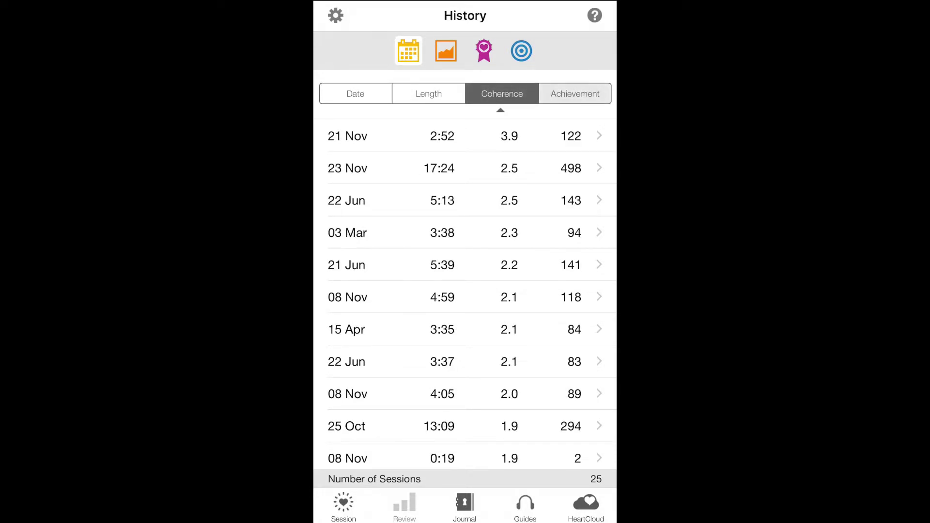
left_click(464, 153)
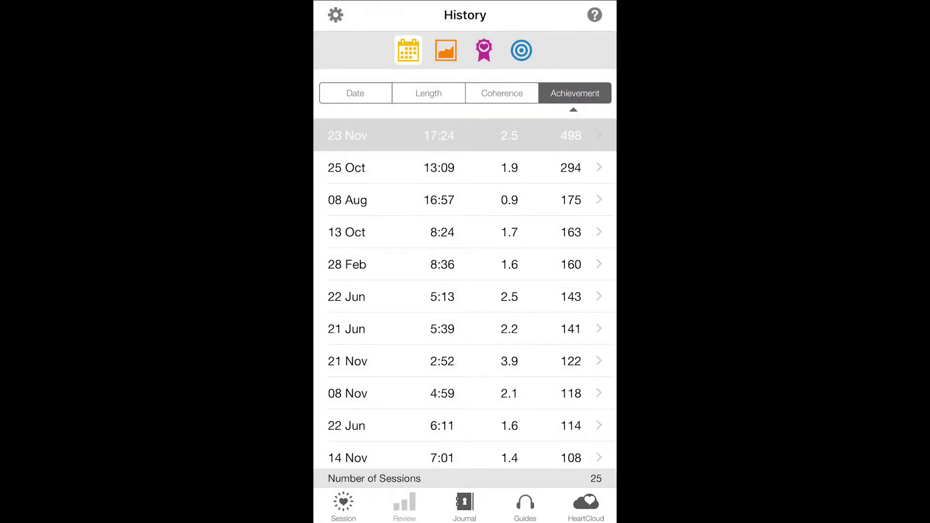
left_click_drag(567, 135, 435, 136)
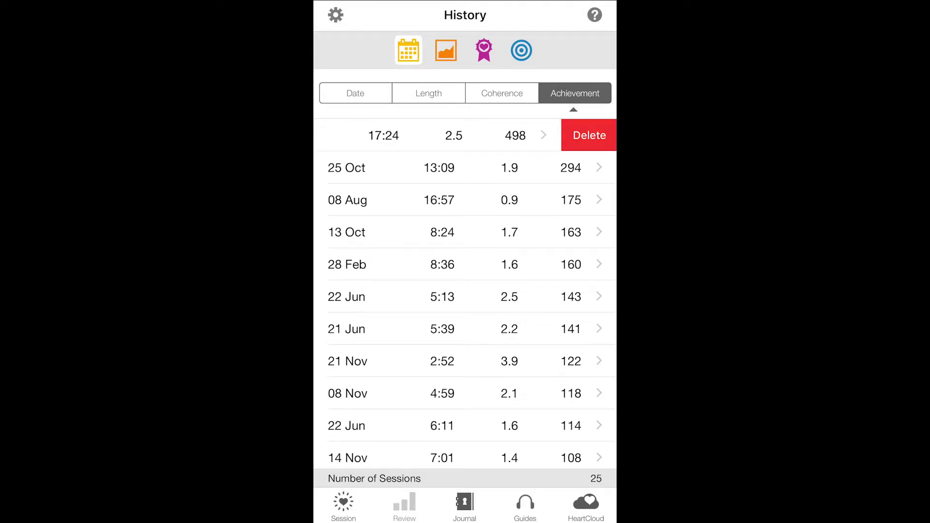
Show Progress charts for coherence minutes, achievement, average coherence and challenge level, June 2017–April 2018.
left_click(445, 50)
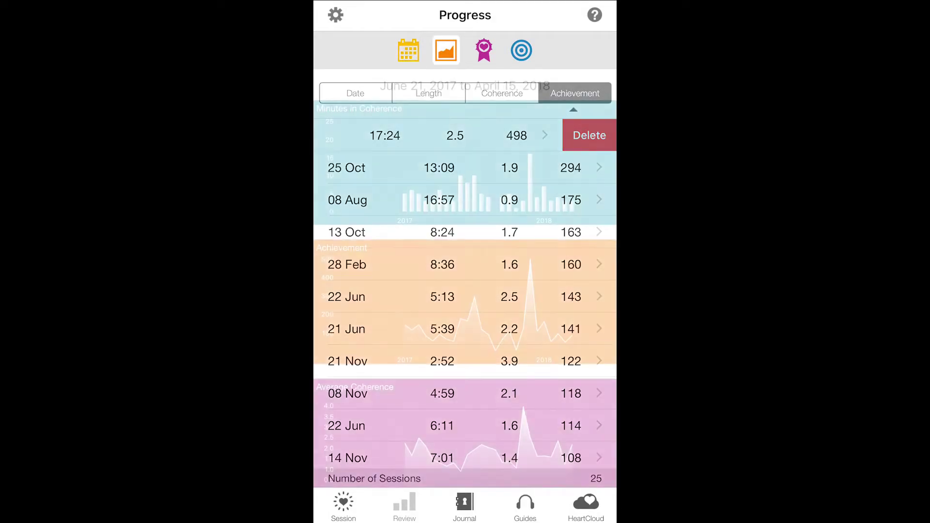
scroll(465, 291, "down", 3)
scroll(465, 290, "down", 3)
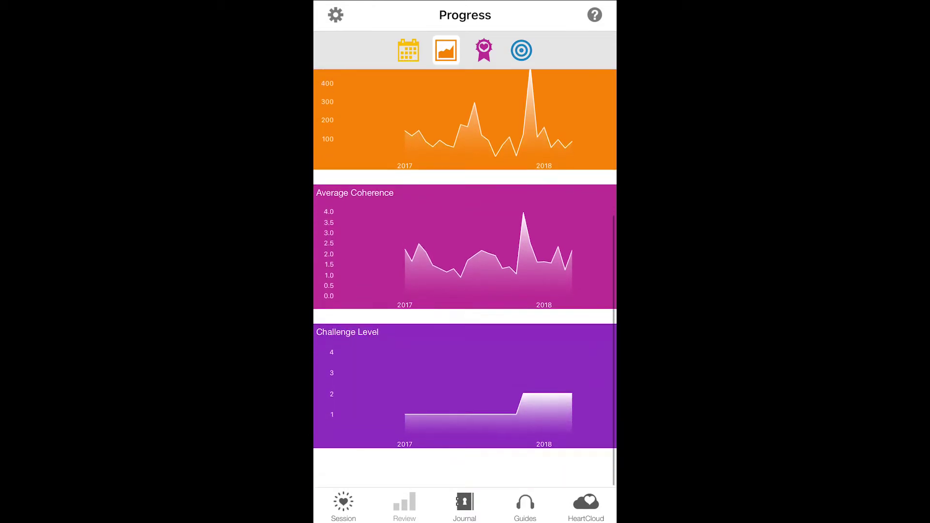
scroll(465, 290, "up", 5)
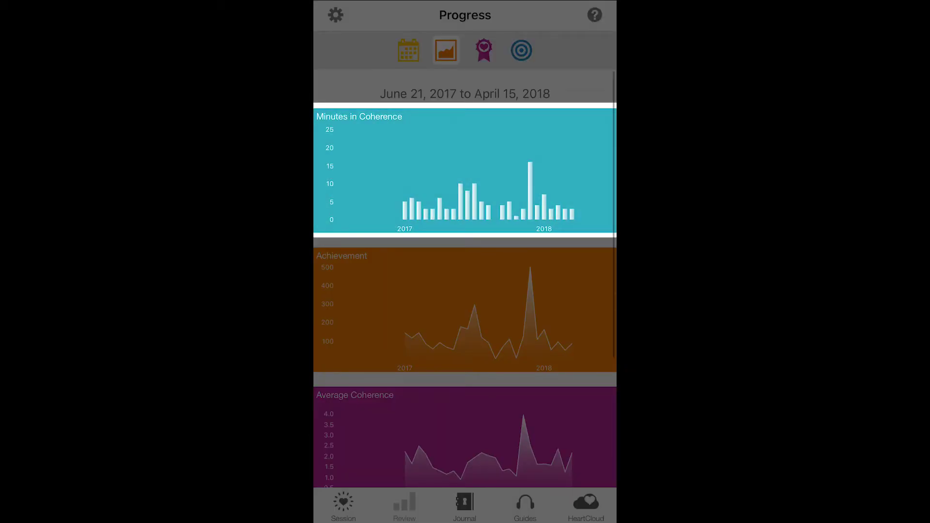